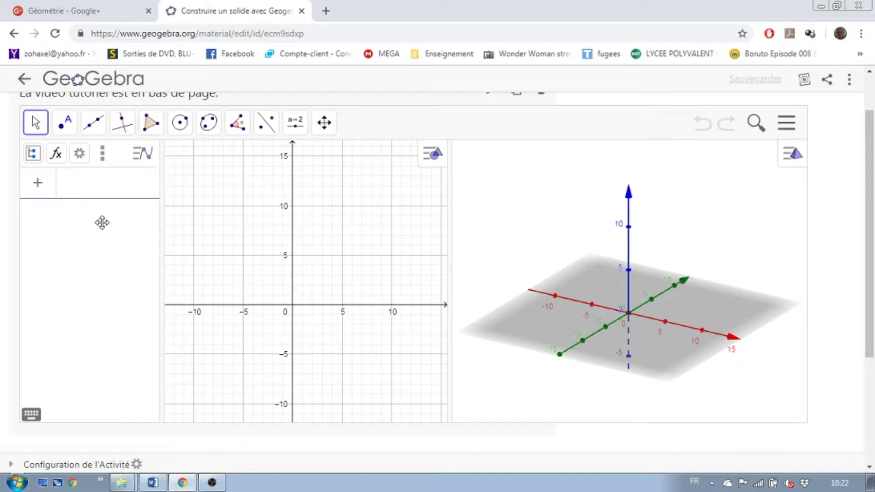
- Compare the tools offered for the 2D and 3D graphics views, including the solid and measurement tools
left_click(733, 206)
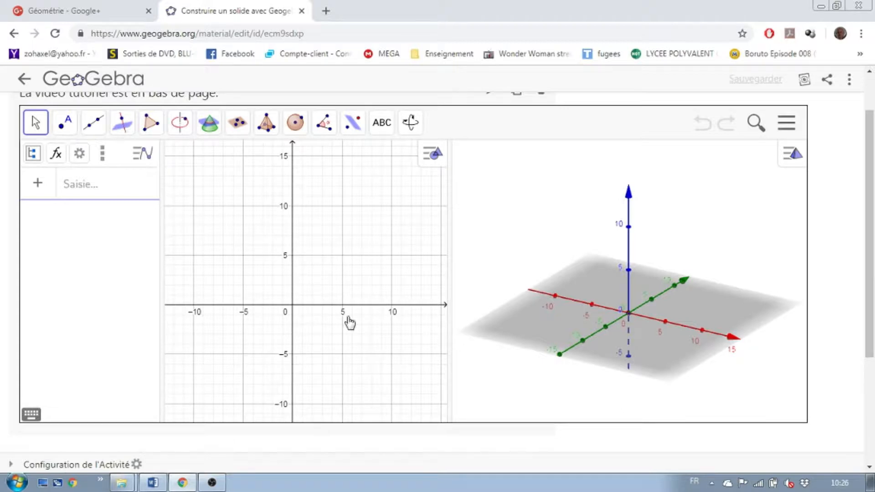
left_click(392, 228)
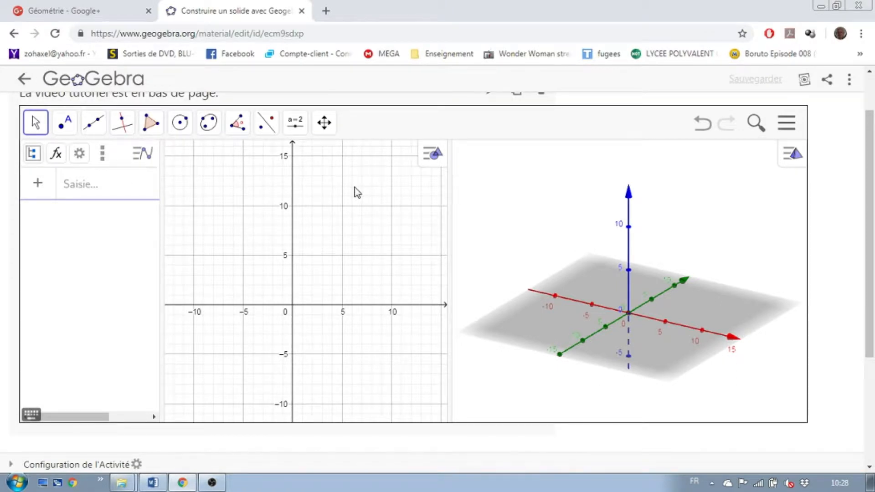
left_click(534, 193)
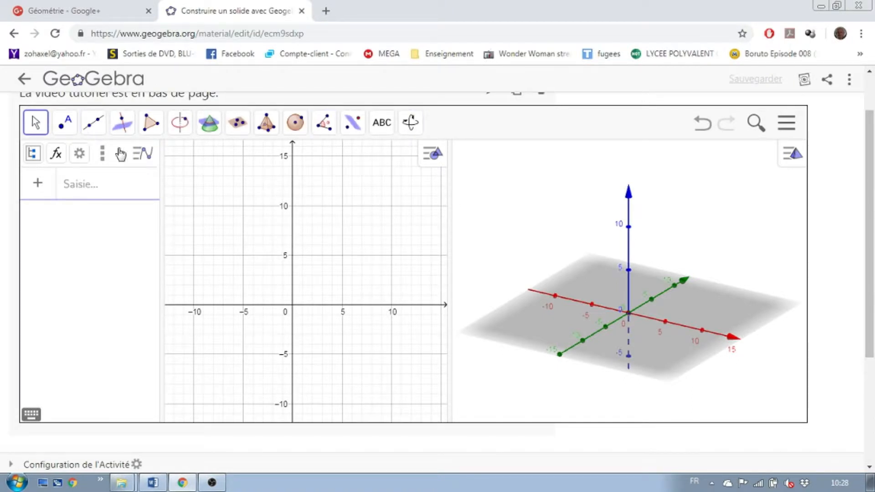
left_click(348, 181)
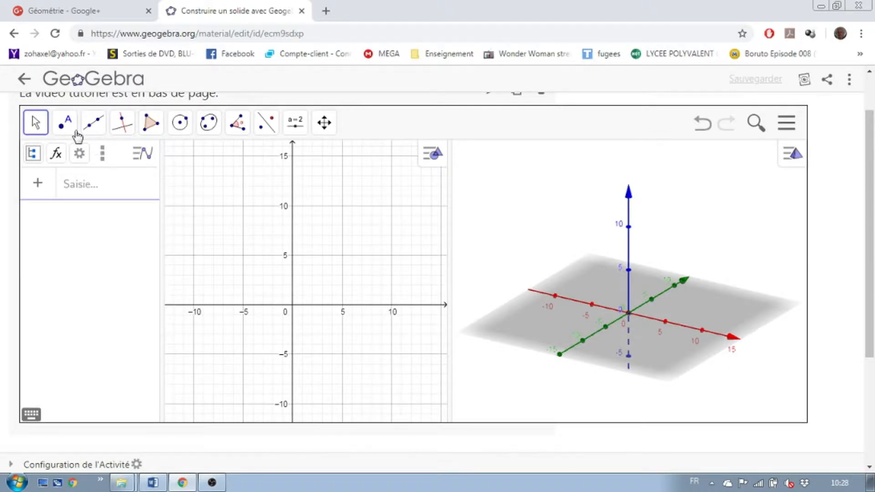
left_click(64, 122)
mouse_move(151, 123)
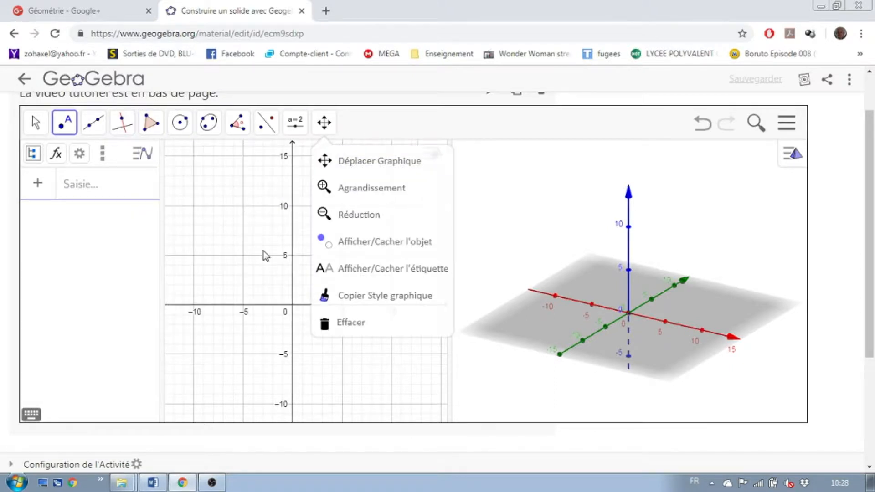
left_click(36, 123)
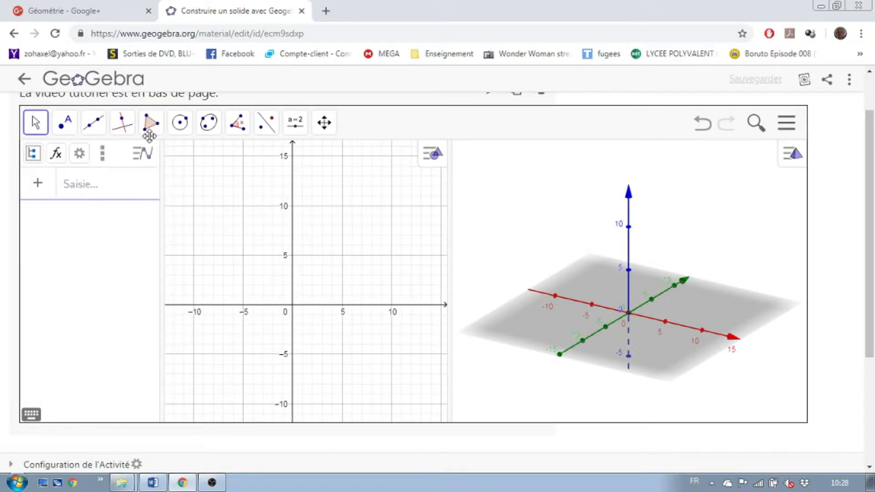
left_click(501, 180)
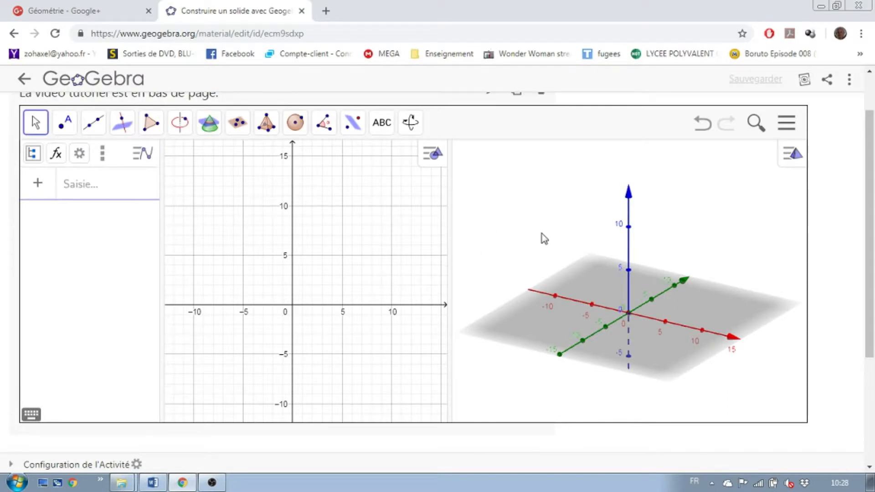
left_click(266, 122)
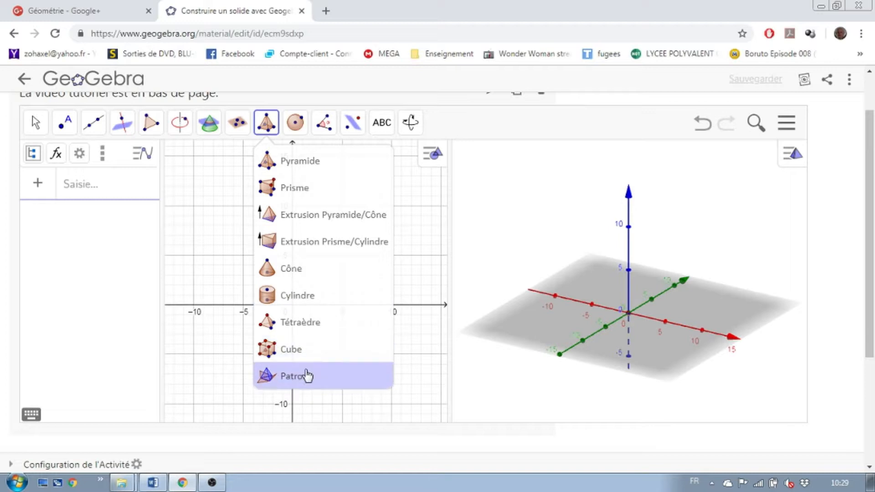
mouse_move(323, 122)
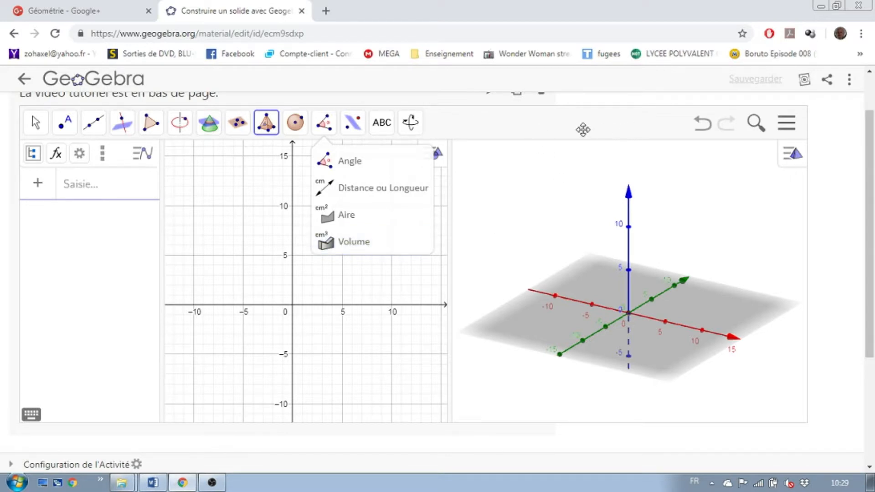
key("Escape")
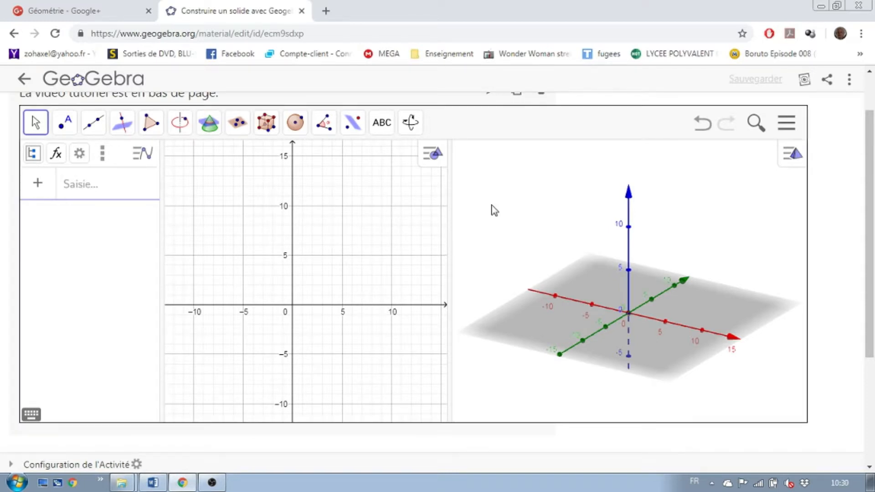
- Build a cube in the 3D view with one edge from the origin to (5, 0, 0) on the x-axis
left_click(264, 126)
left_click(285, 352)
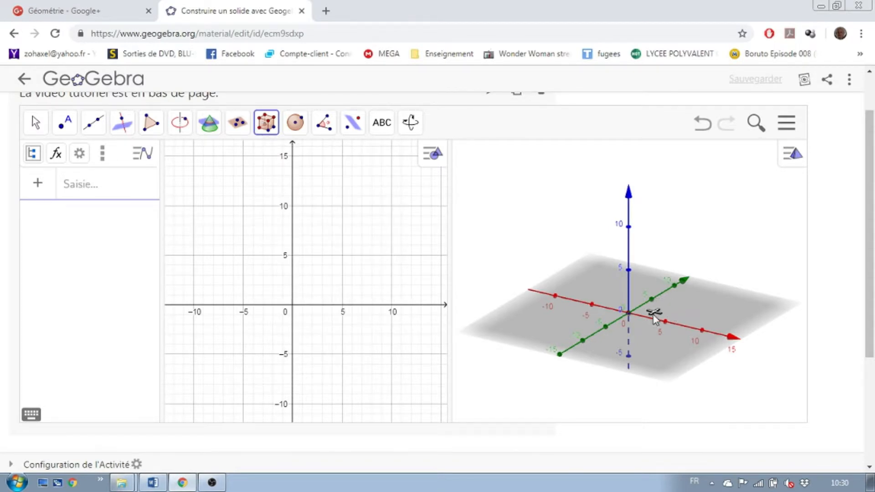
left_click(628, 313)
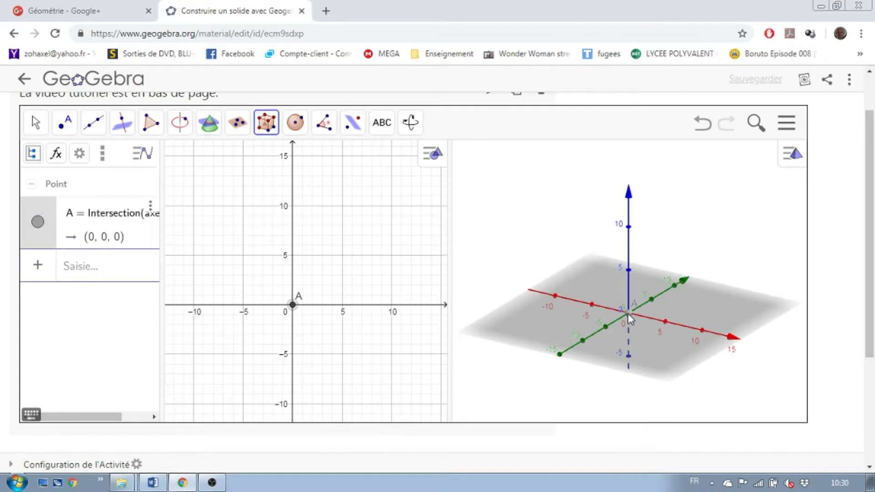
left_click(665, 322)
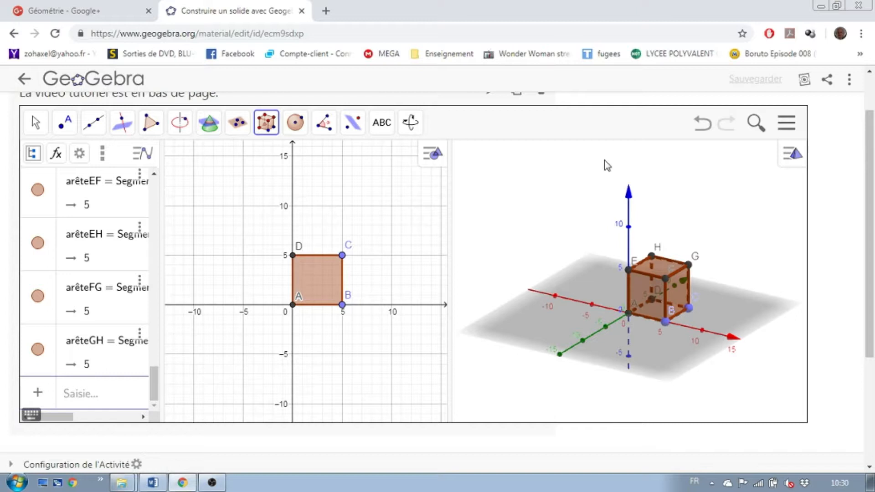
- Rotate and pan the 3D view to inspect the cube from other angles
left_click(36, 127)
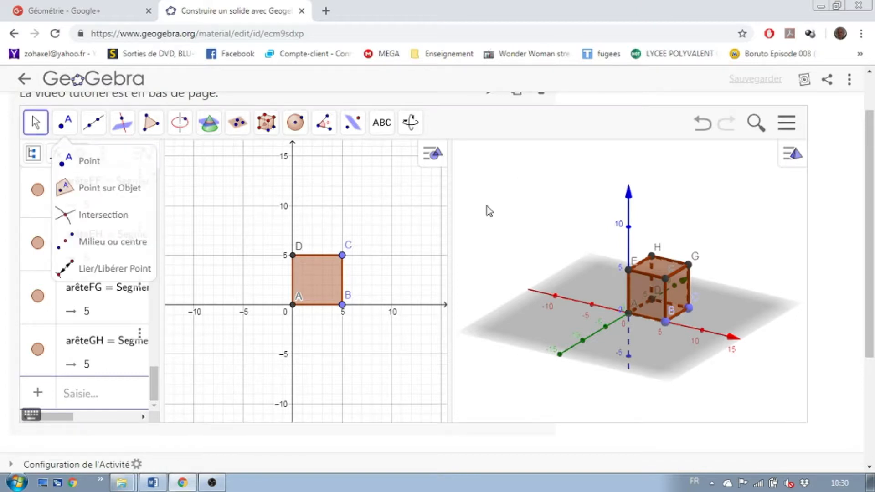
left_click(666, 356)
left_click_drag(666, 356, 605, 362)
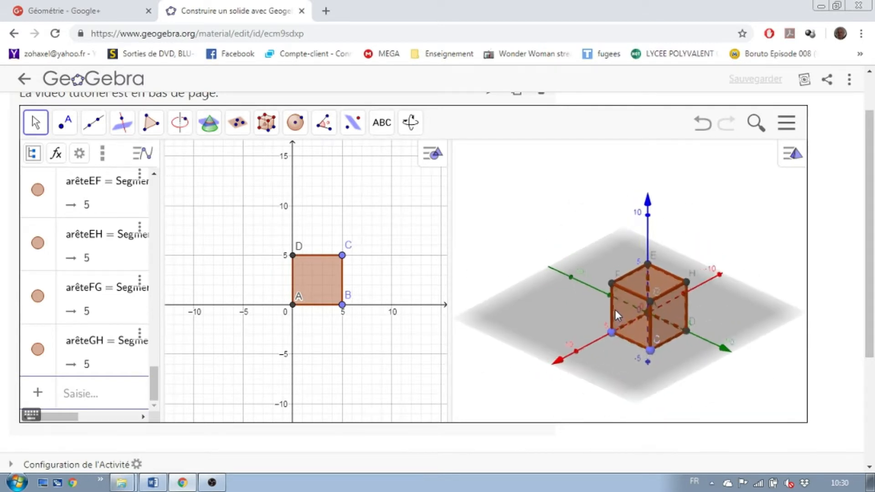
left_click(408, 129)
left_click(439, 189)
left_click_drag(613, 357, 654, 345)
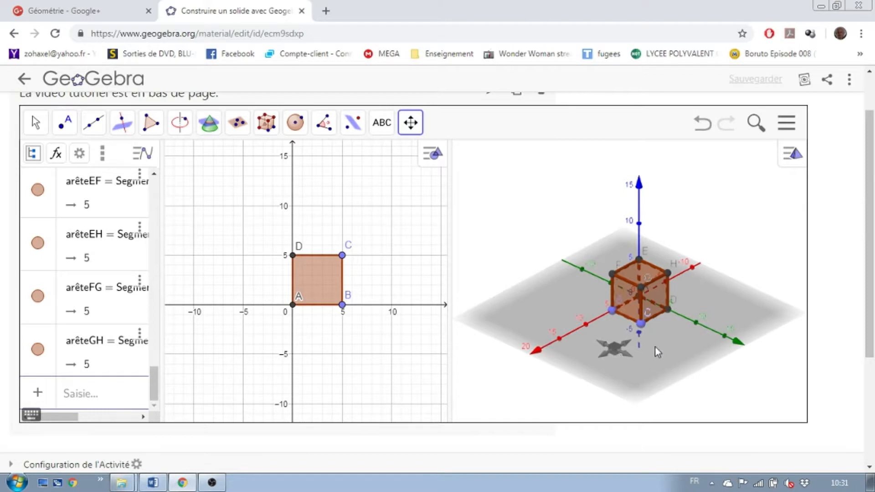
left_click(410, 126)
left_click(434, 164)
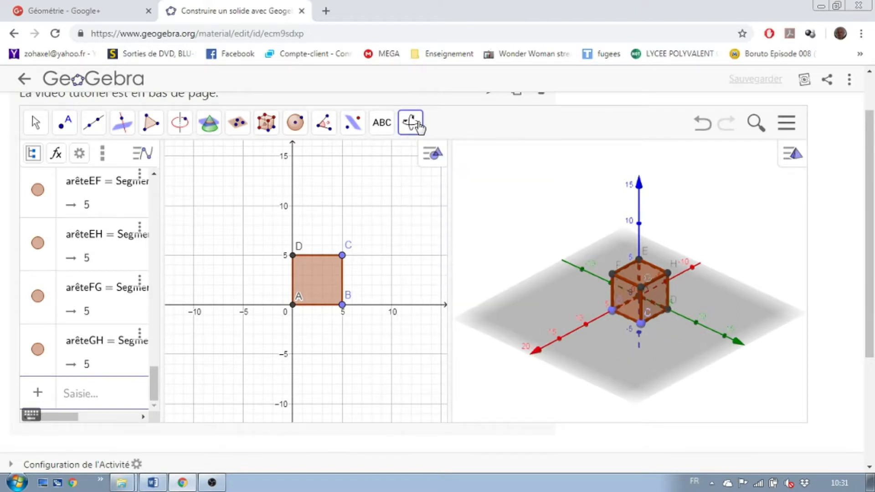
left_click(36, 123)
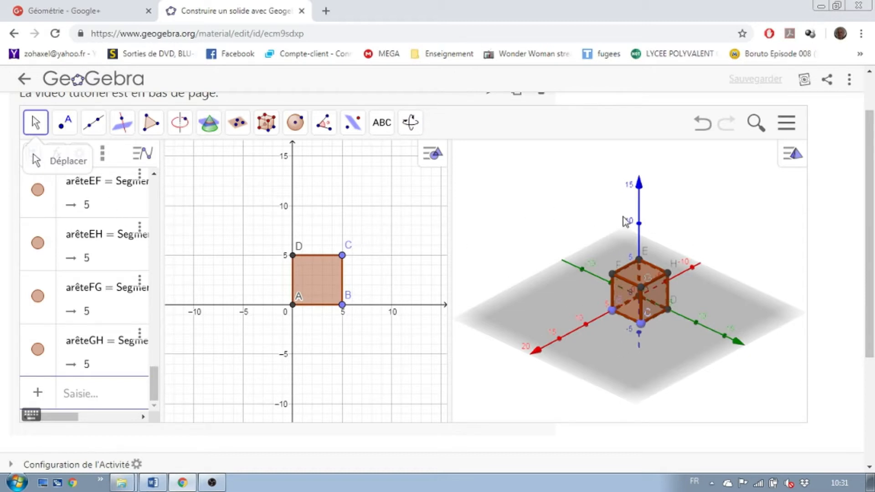
left_click_drag(543, 220, 532, 193)
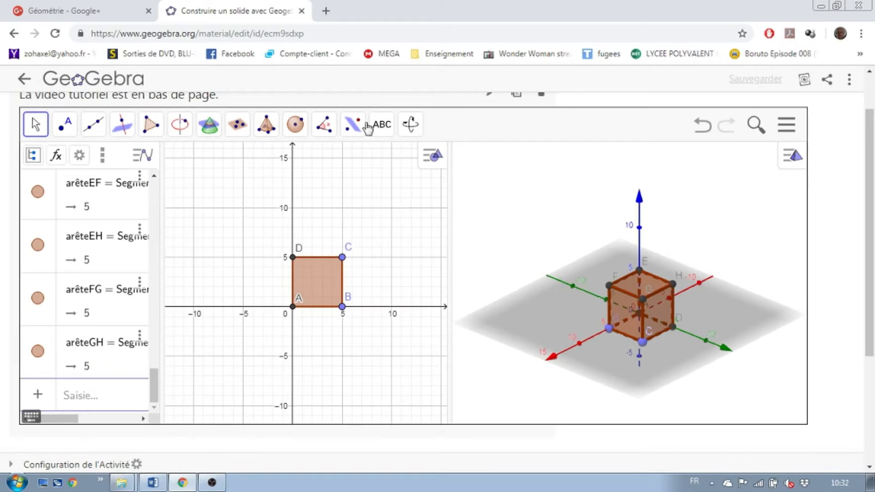
- Measure the area of the cube's face BCGF, and delete the resulting area label
left_click(324, 124)
left_click(345, 218)
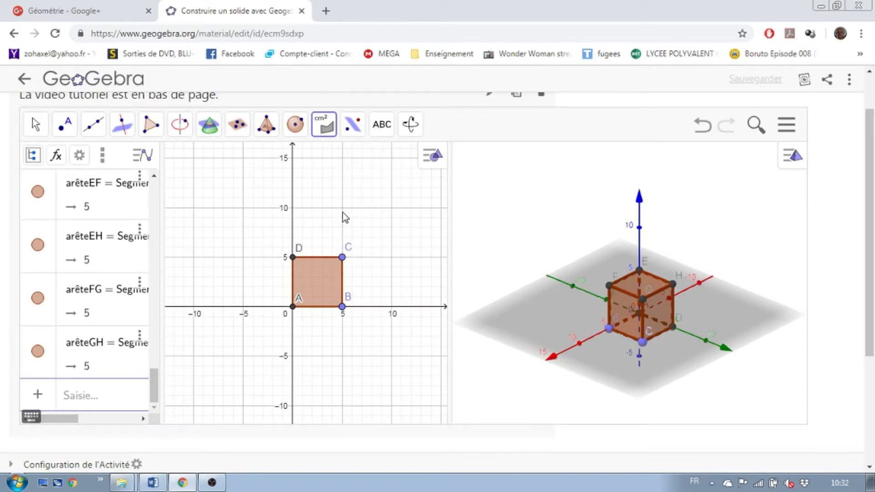
left_click_drag(607, 354, 631, 365)
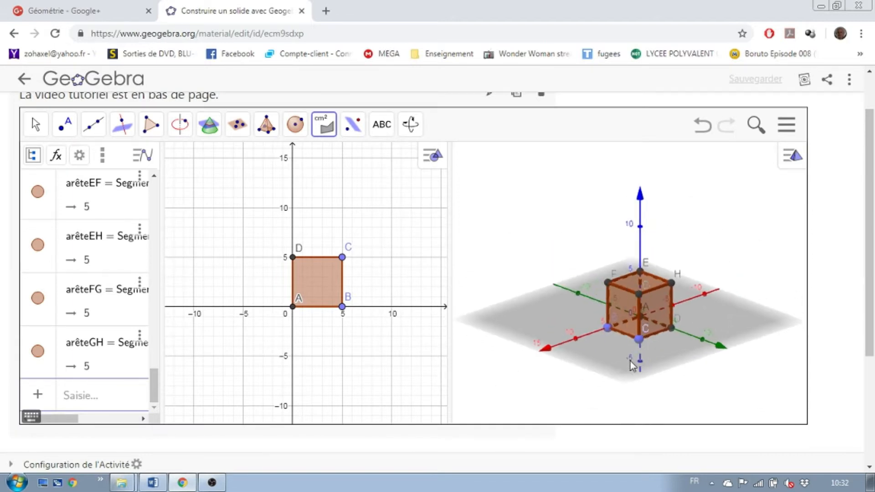
left_click(622, 316)
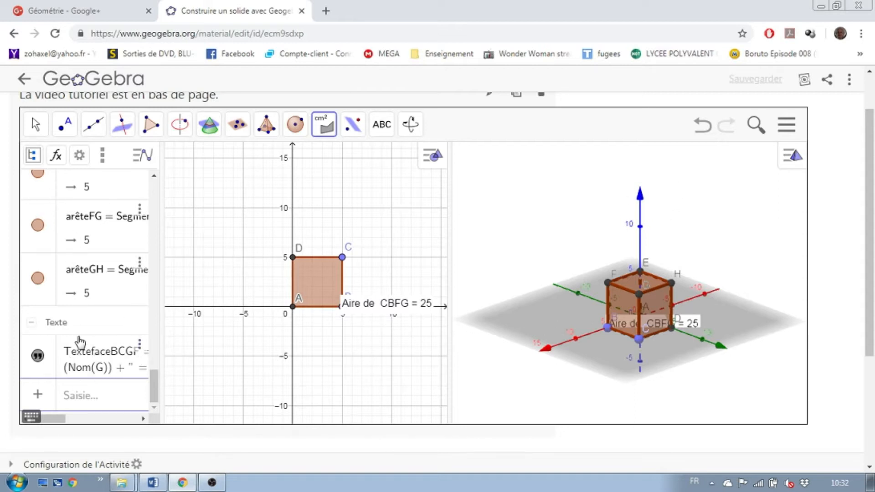
left_click(140, 345)
left_click(159, 367)
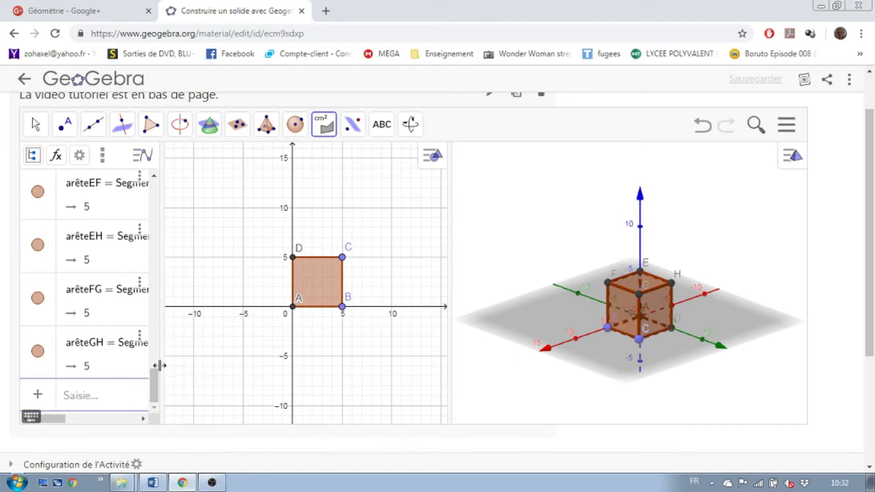
- Measure the cube's volume in the 3D view
left_click_drag(598, 379, 614, 377)
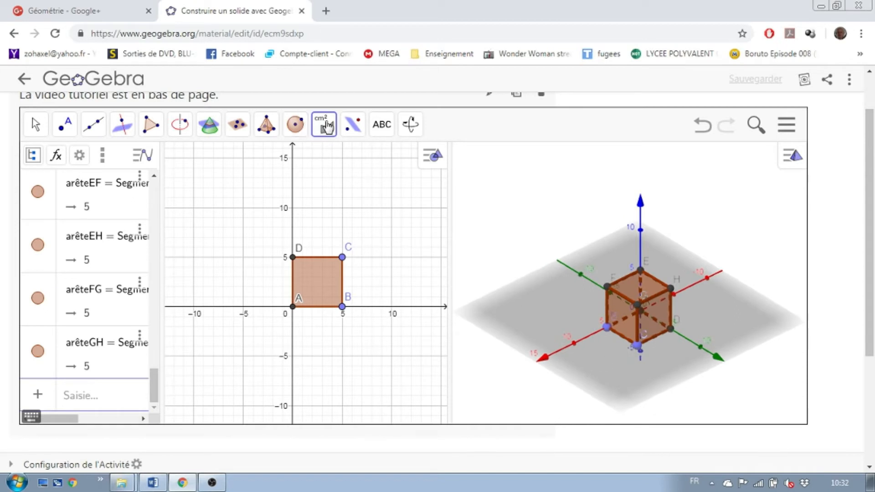
left_click(324, 124)
left_click(337, 245)
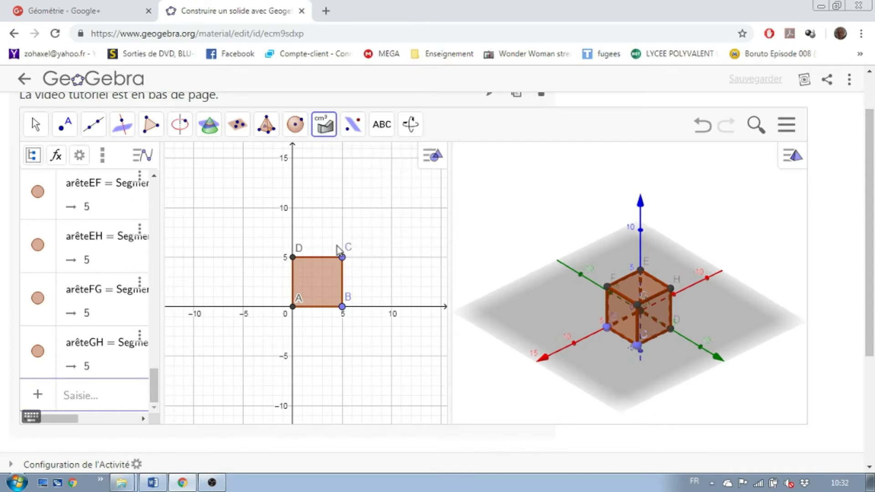
left_click(655, 313)
mouse_move(656, 341)
right_mouse_down()
mouse_move(653, 359)
mouse_move(645, 353)
mouse_move(660, 343)
mouse_move(679, 351)
mouse_move(665, 349)
right_mouse_up()
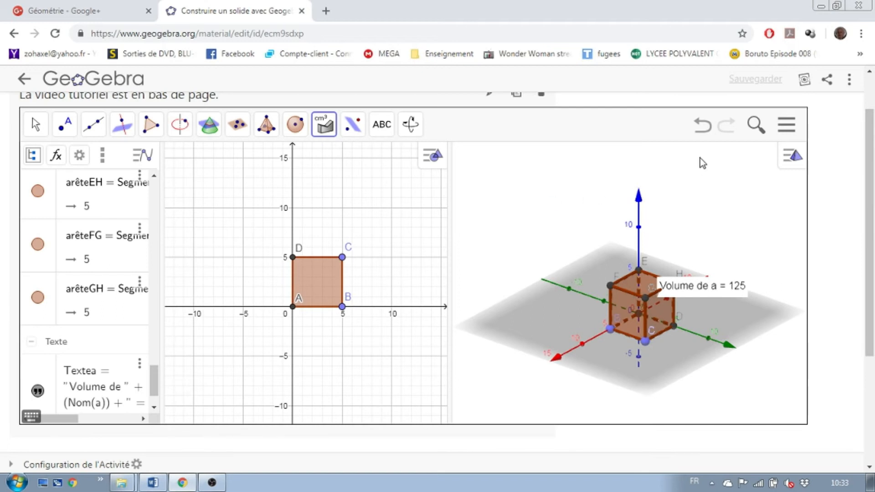
- Undo the volume and area measurements back to the plain cube
left_click(703, 126)
left_click(702, 126)
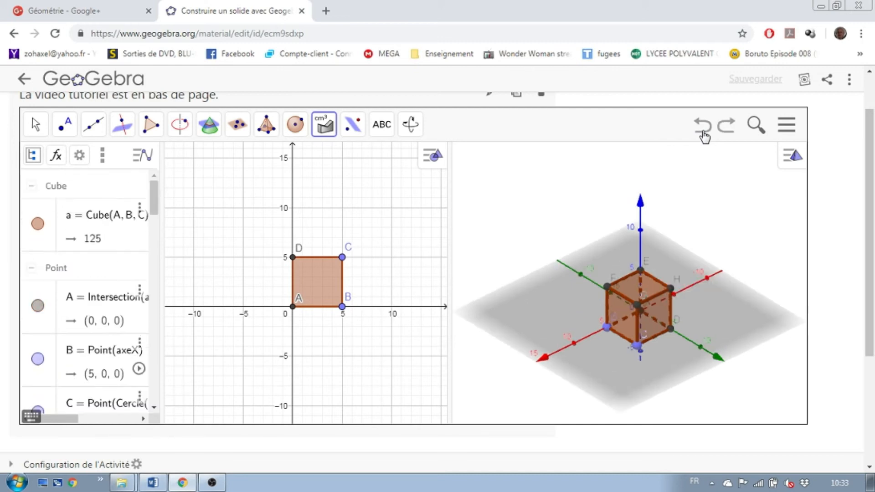
left_click(704, 132)
left_click(704, 128)
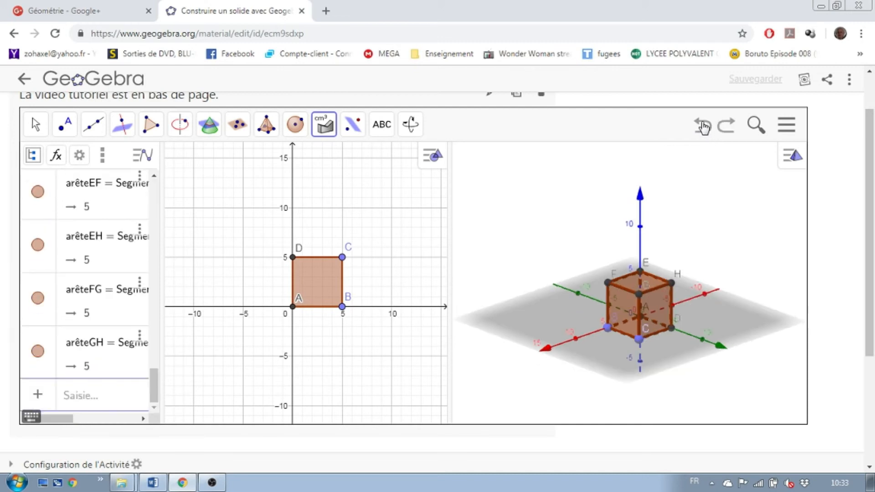
left_click(702, 127)
left_click(702, 127)
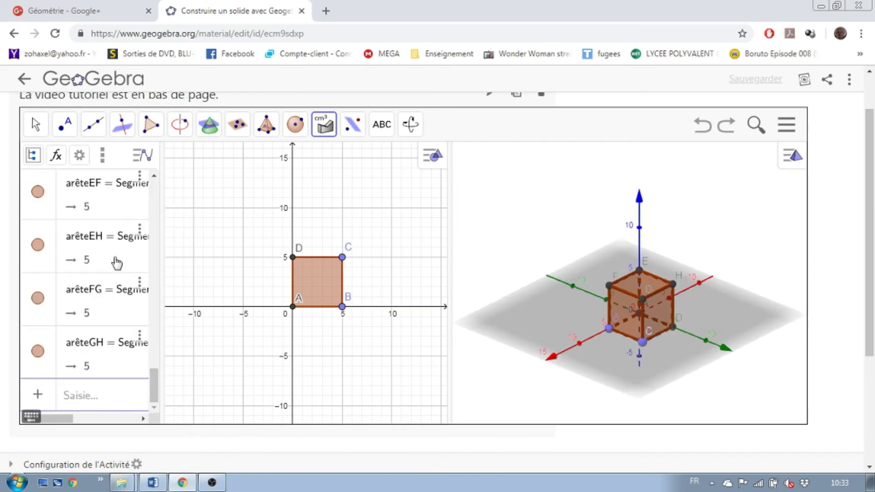
- Delete the cube from the construction
left_click_drag(151, 384, 155, 195)
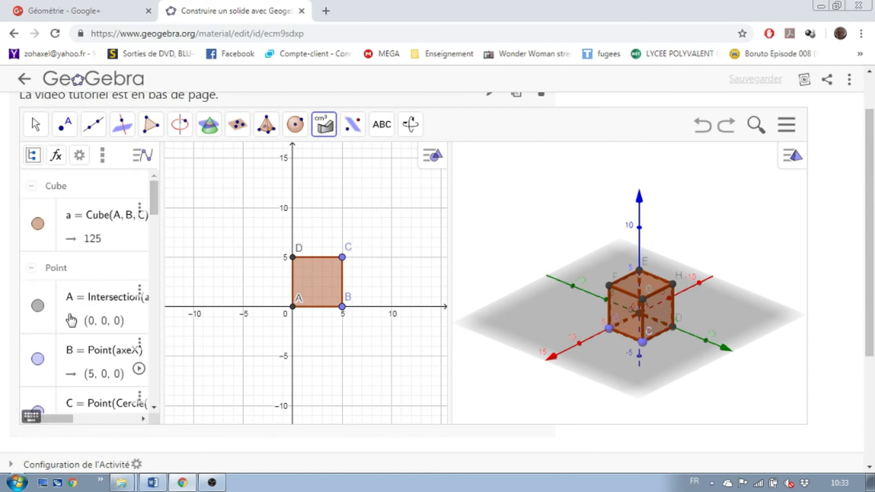
mouse_move(152, 190)
left_mouse_down()
mouse_move(152, 275)
mouse_move(132, 317)
mouse_move(145, 323)
mouse_move(155, 184)
left_mouse_up()
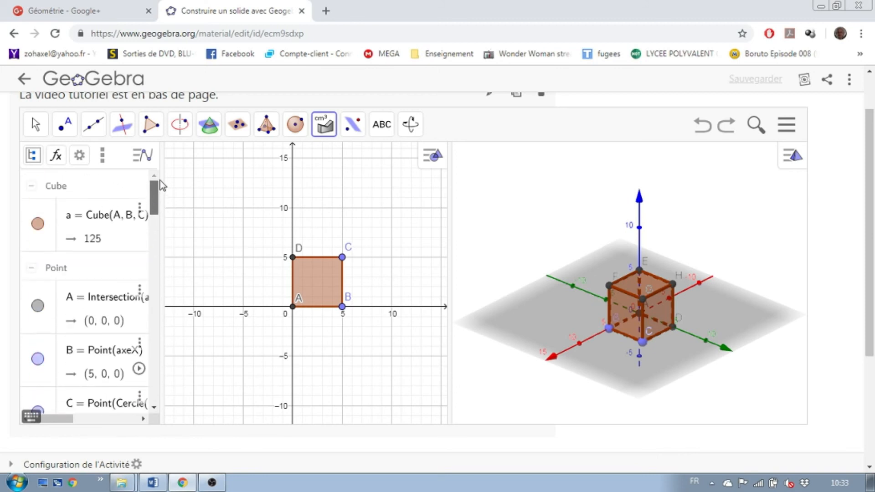
left_click(139, 208)
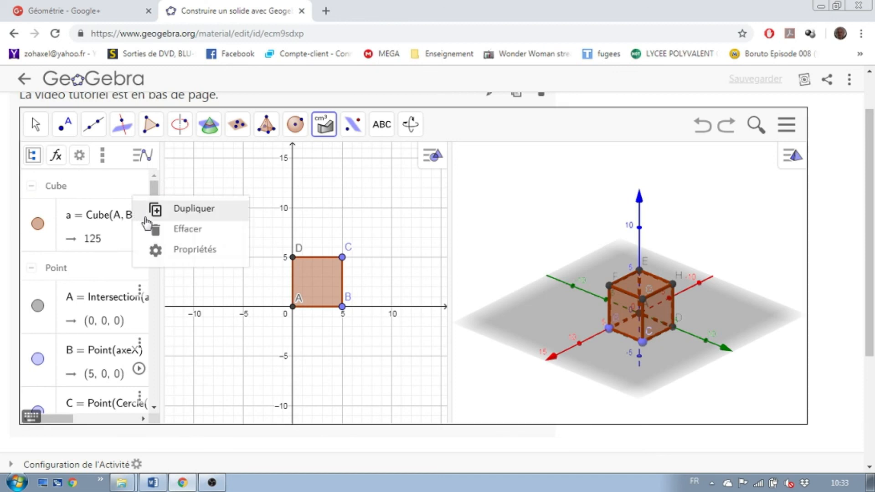
left_click(155, 233)
- Delete the leftover points A and B that defined the cube's edge
left_click(140, 210)
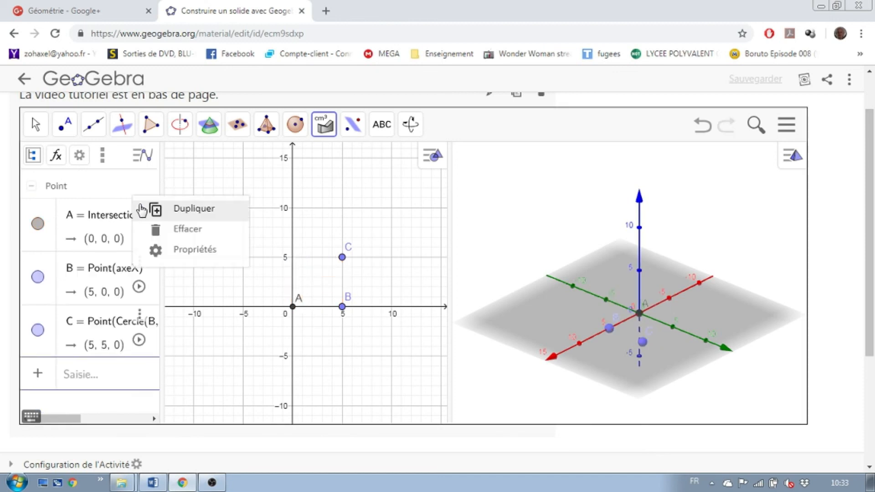
left_click(152, 228)
left_click(139, 208)
left_click(150, 229)
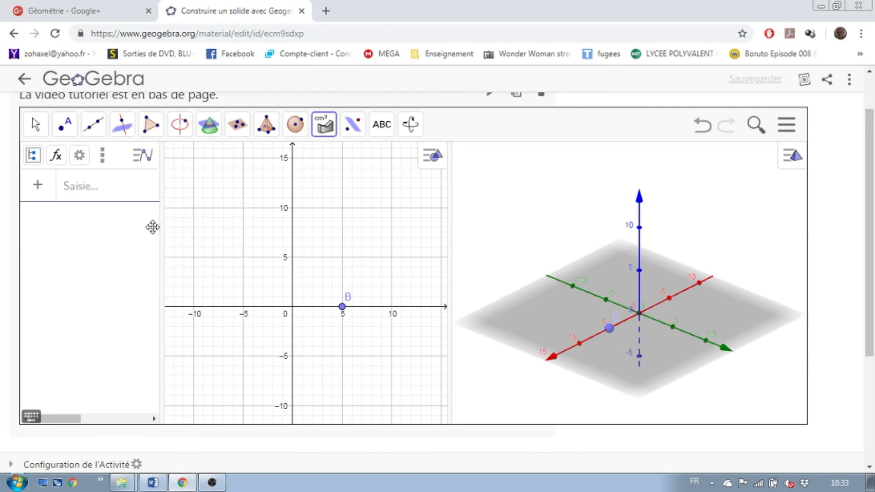